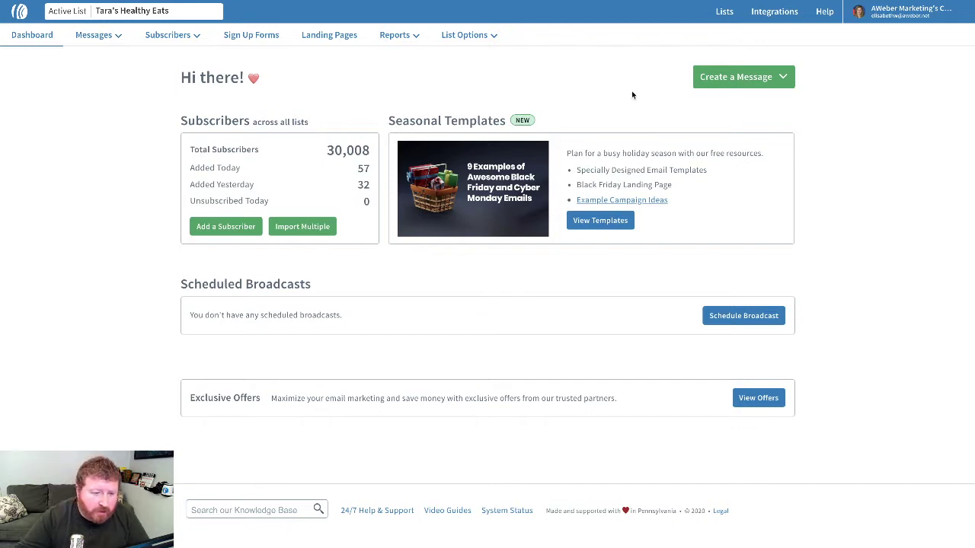
# Step: Create a message in the Drag & Drop Email Builder with the subject line "My Weekly Newsletter"
pyautogui.click(770, 86)
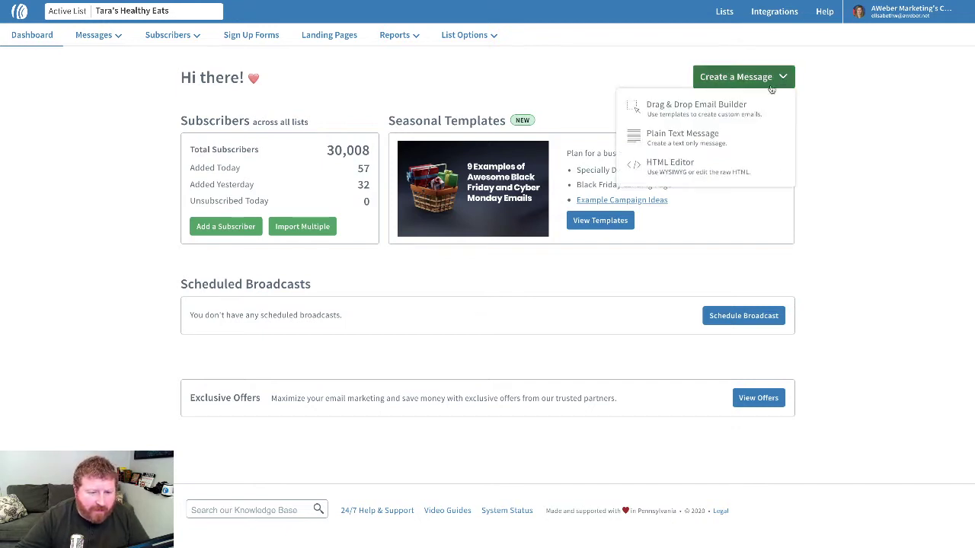
pyautogui.click(690, 108)
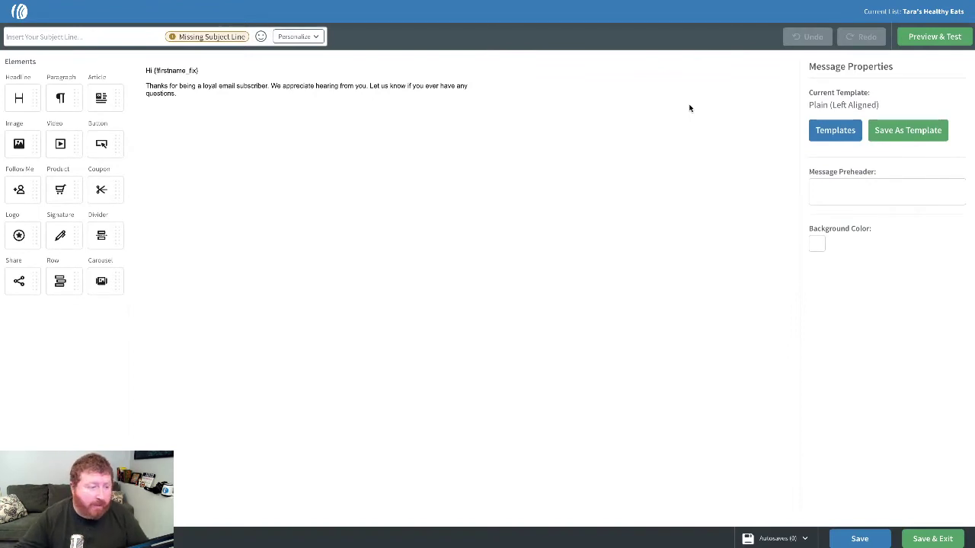
pyautogui.click(95, 36)
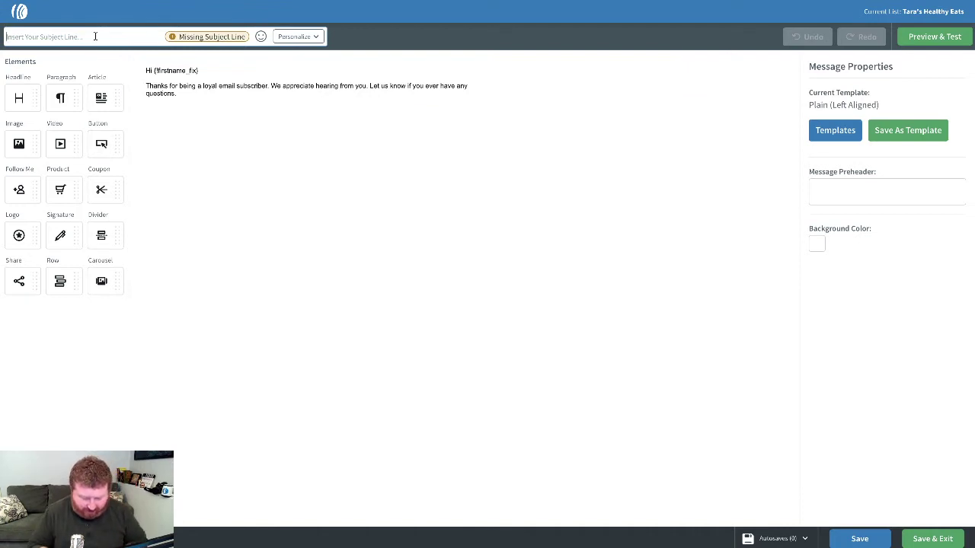
pyautogui.write('Hea')
pyautogui.press('BackSpace')
pyautogui.press('BackSpace')
pyautogui.press('BackSpace')
pyautogui.write('H')
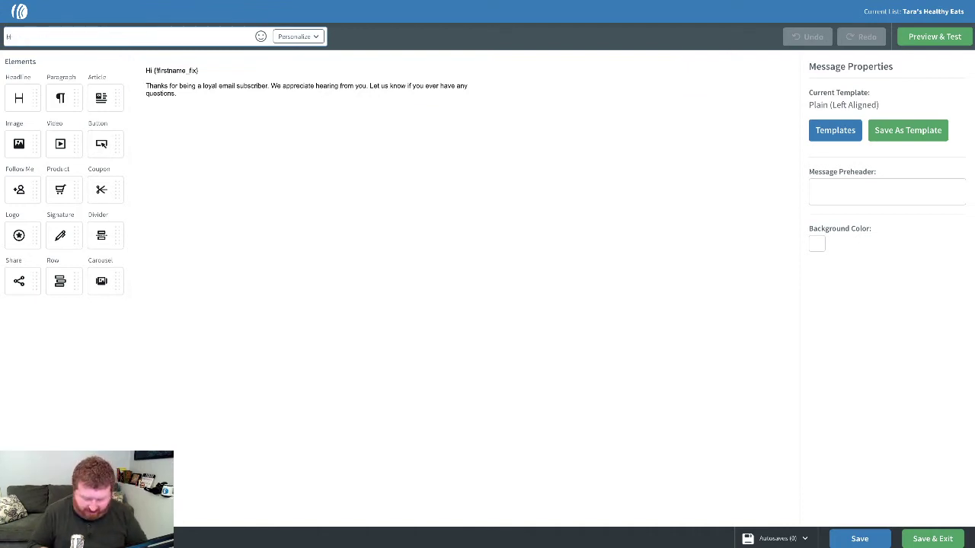
pyautogui.write('y Weekly ')
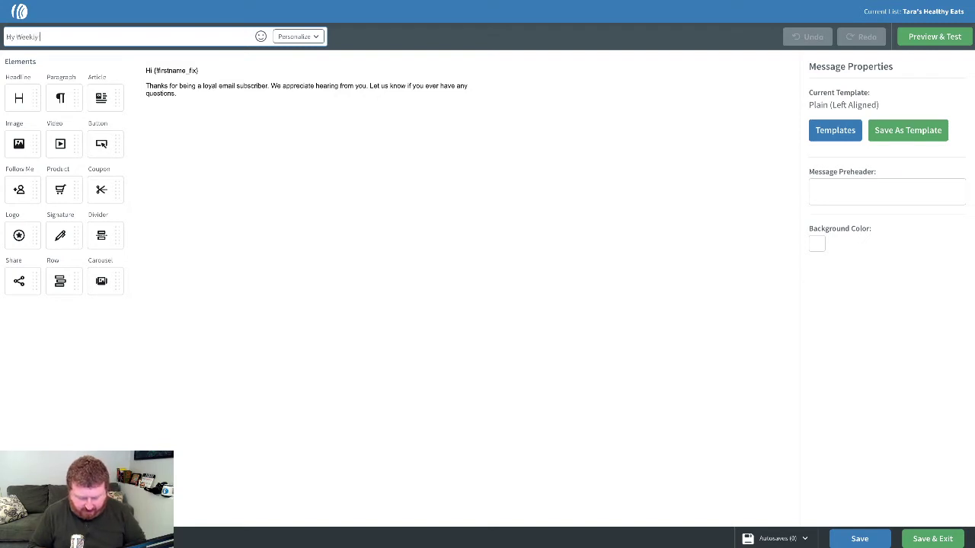
pyautogui.write('Newsletter')
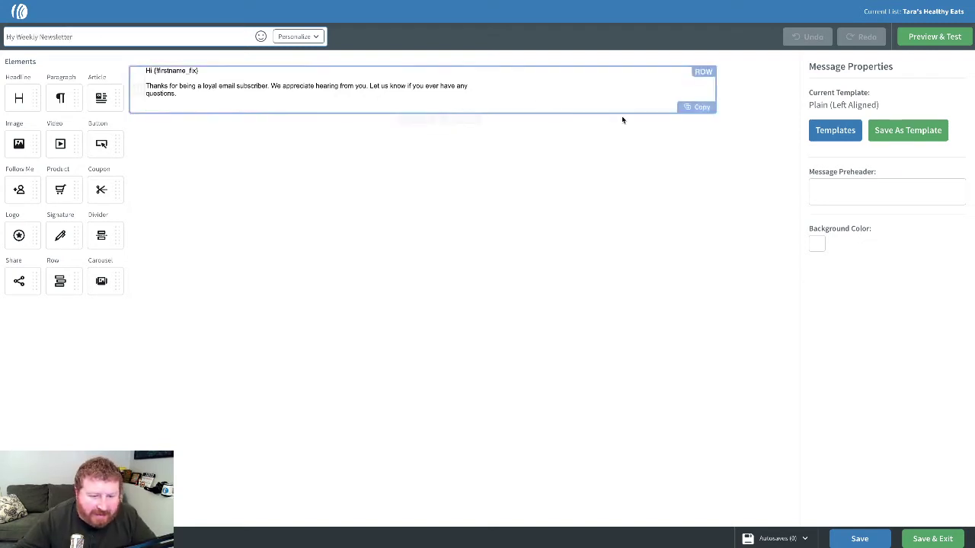
# Step: Apply the Newsletter template from the template gallery without keeping the current message content
pyautogui.click(850, 136)
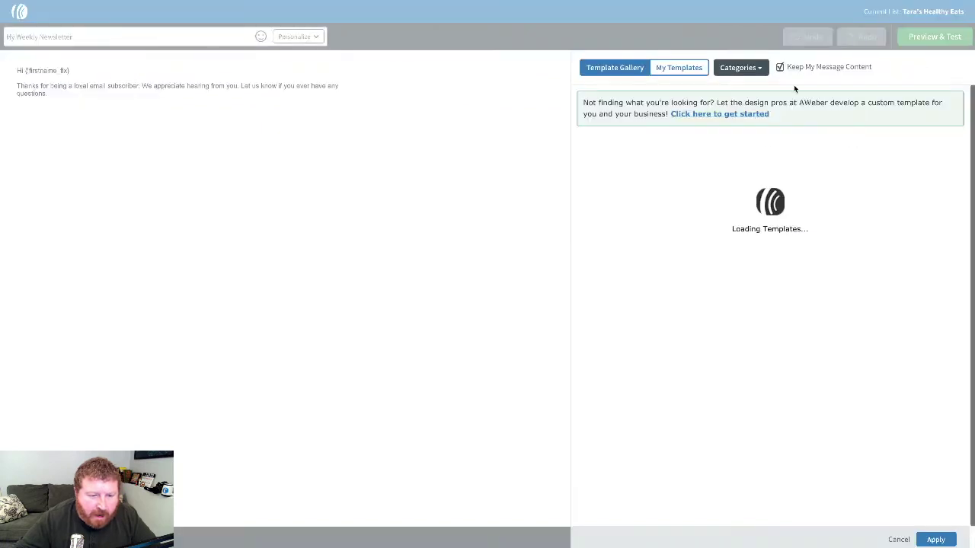
pyautogui.click(779, 68)
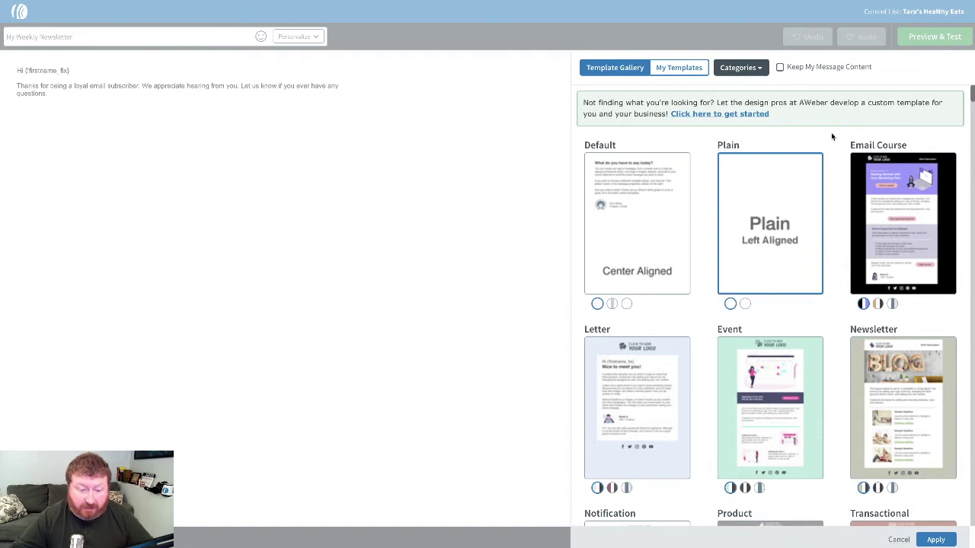
pyautogui.scroll(-2, 833, 136)
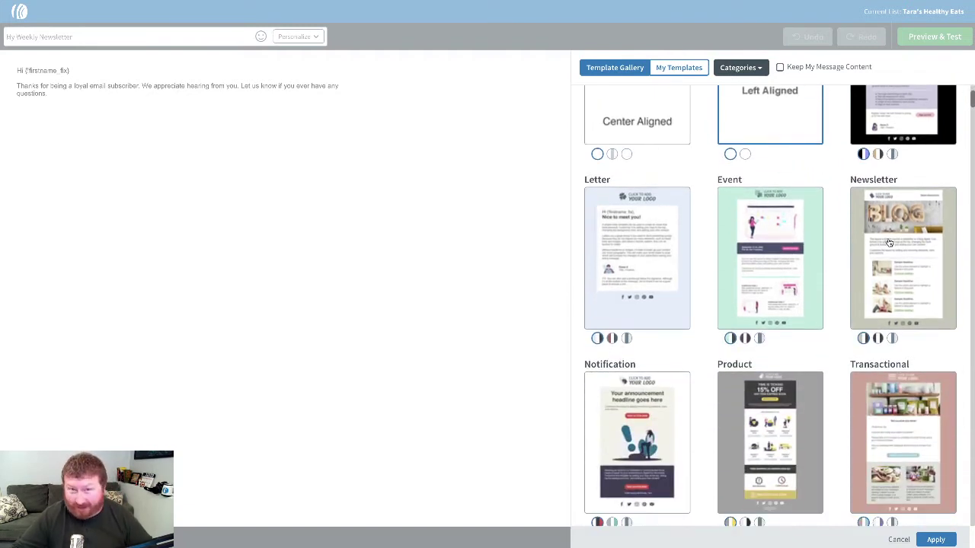
pyautogui.scroll(-5, 676, 253)
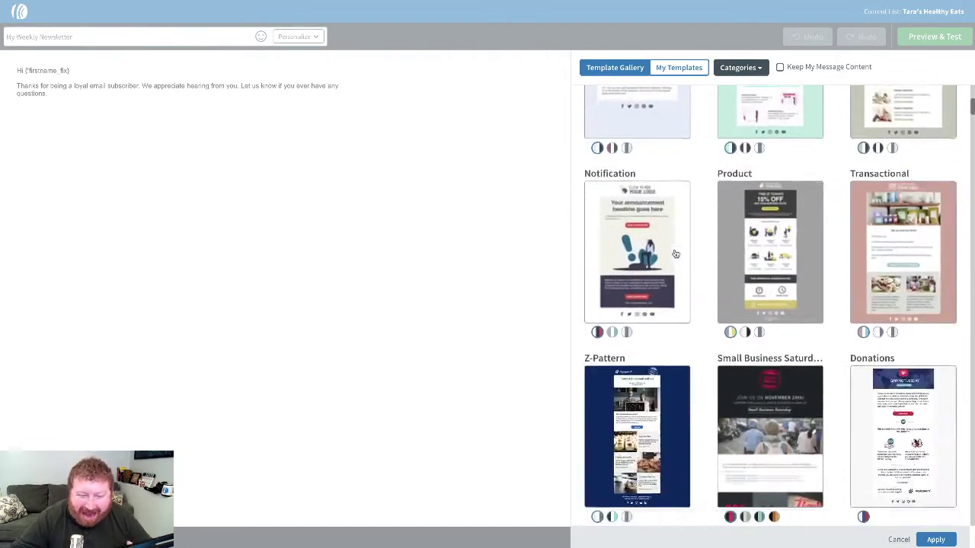
pyautogui.scroll(-3, 675, 253)
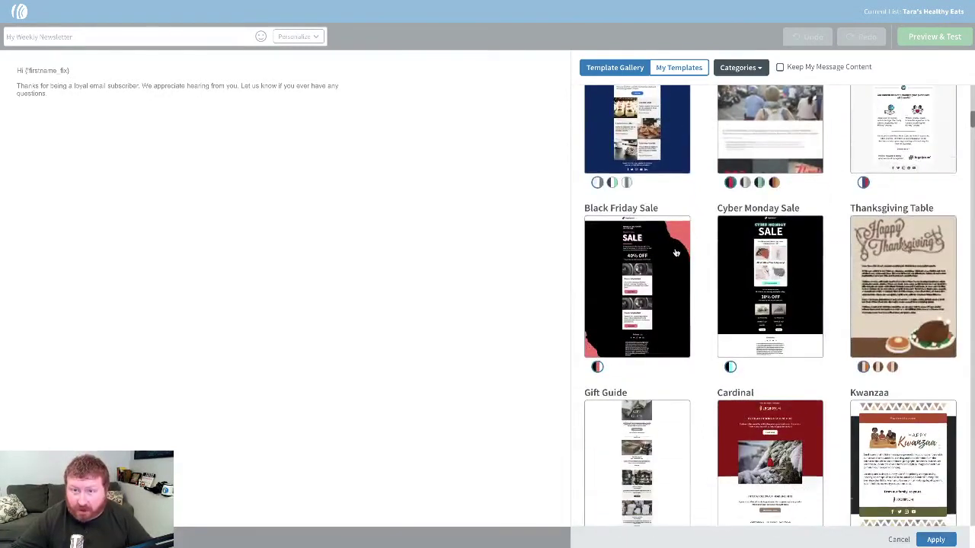
pyautogui.scroll(-2, 676, 253)
pyautogui.scroll(11, 838, 267)
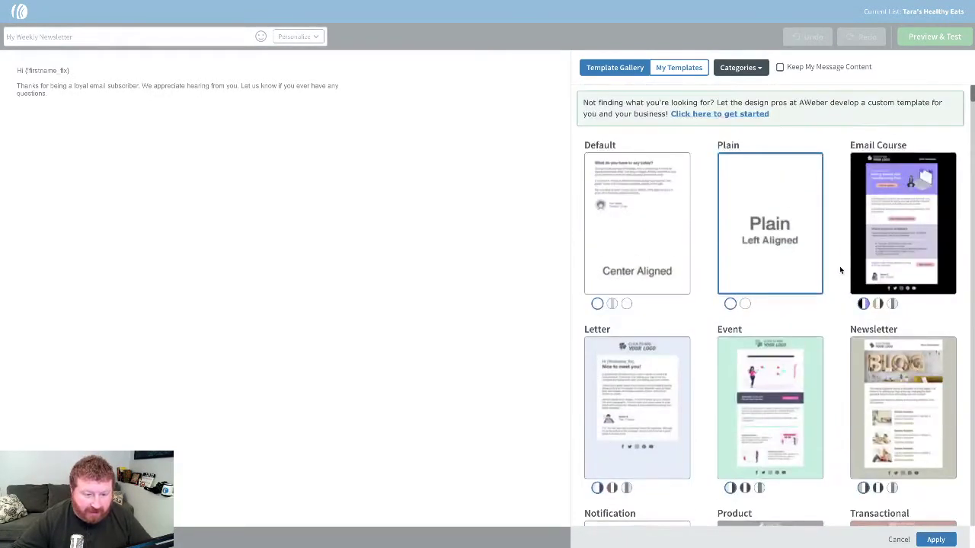
pyautogui.scroll(-3, 840, 268)
pyautogui.click(902, 214)
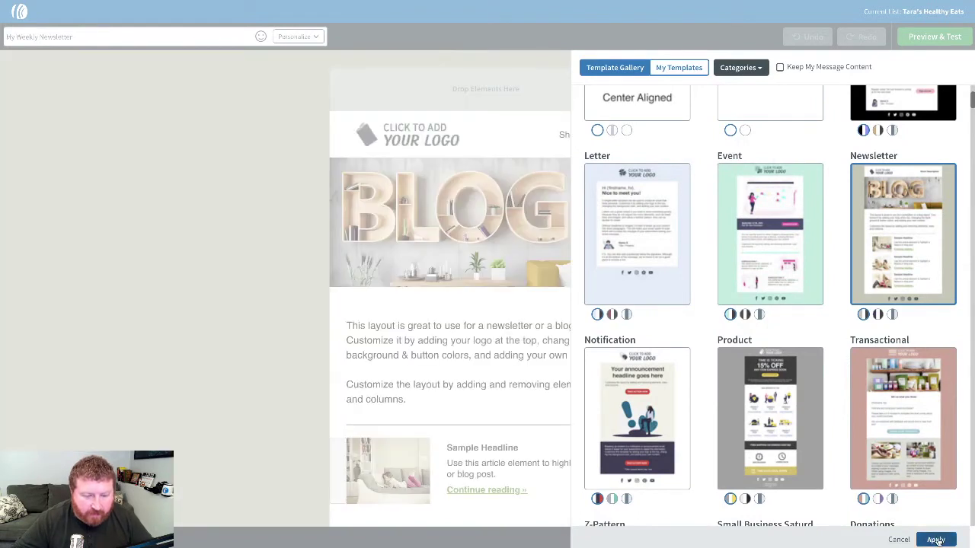
pyautogui.click(937, 540)
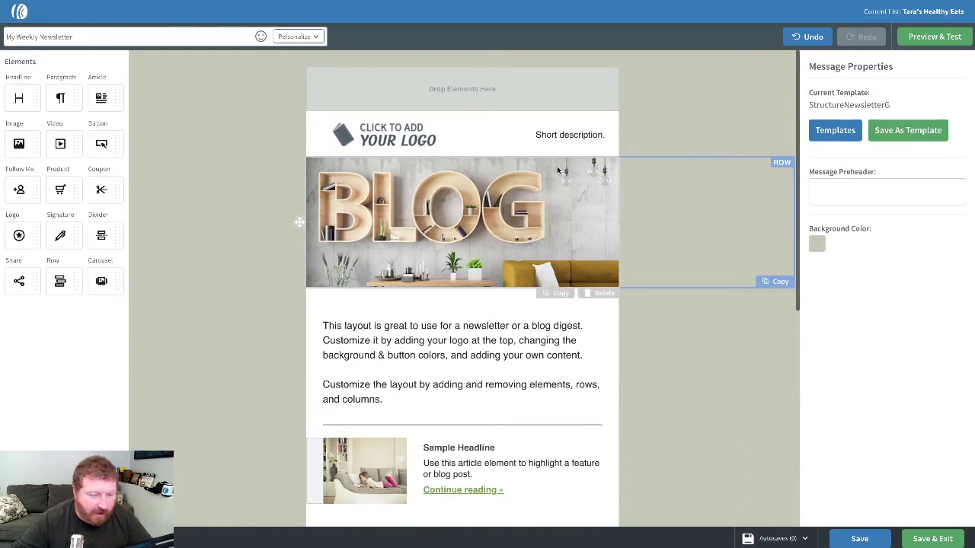
# Step: Replace the logo placeholder with the Tara's Healthy Eats logo from the image gallery
pyautogui.click(404, 131)
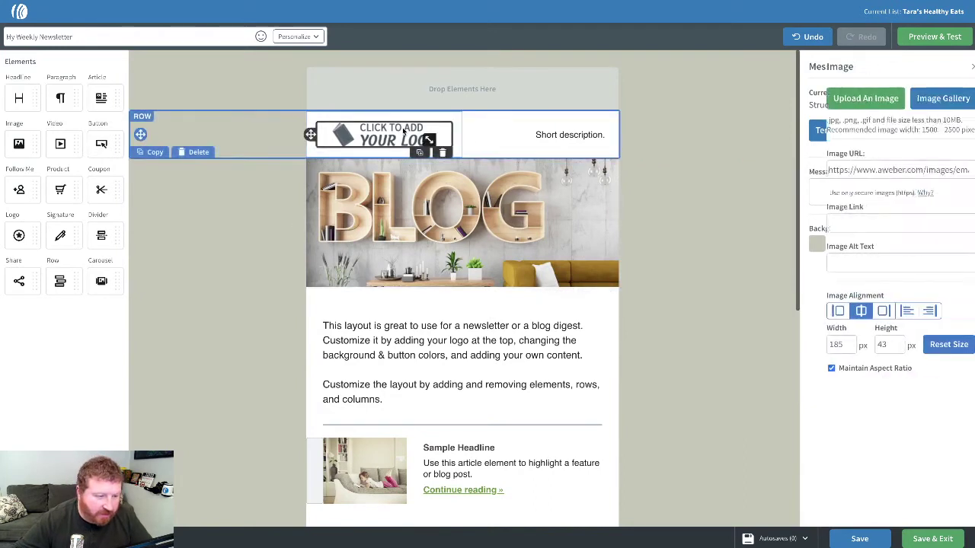
pyautogui.click(925, 98)
pyautogui.click(346, 61)
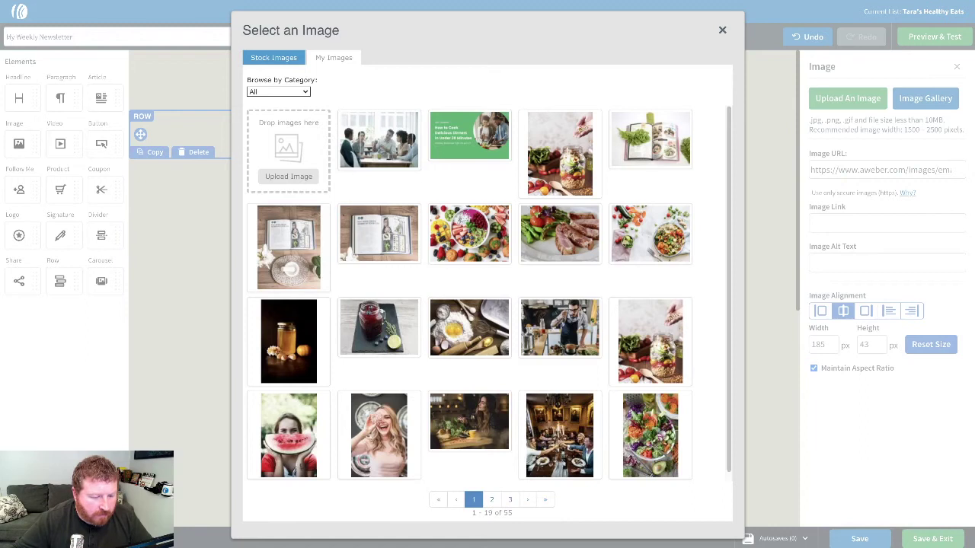
pyautogui.click(492, 501)
pyautogui.click(556, 430)
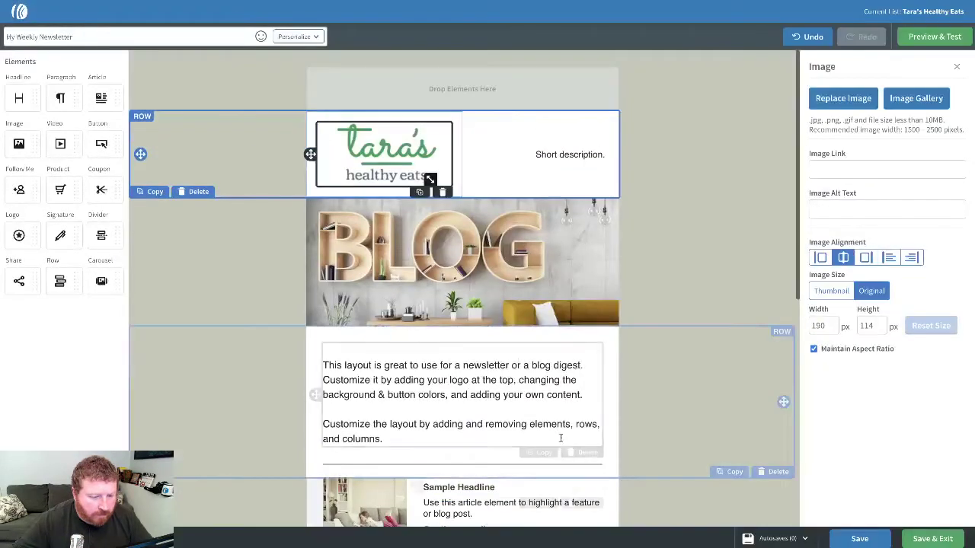
# Step: Replace the BLOG banner image with the gallery photo of a woman cooking in a kitchen
pyautogui.click(514, 254)
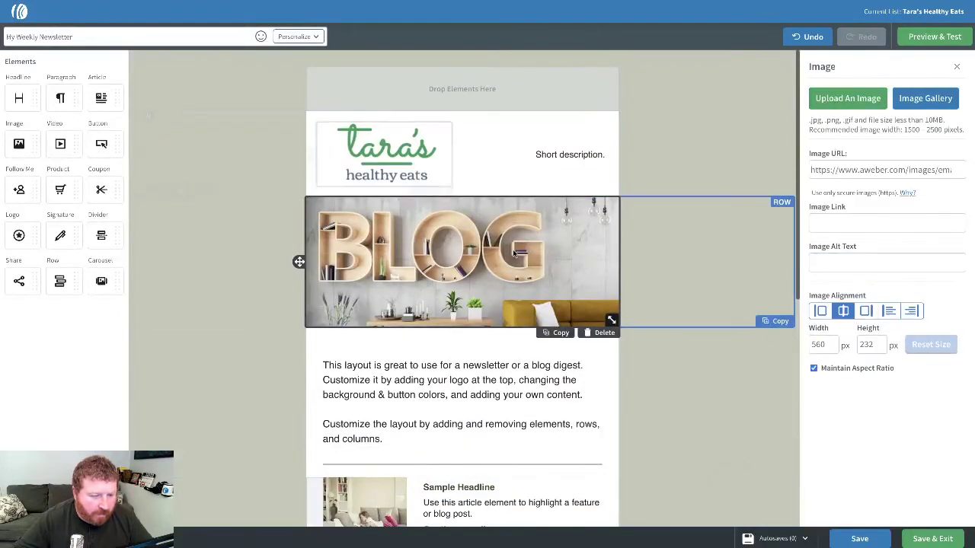
pyautogui.click(925, 98)
pyautogui.click(510, 500)
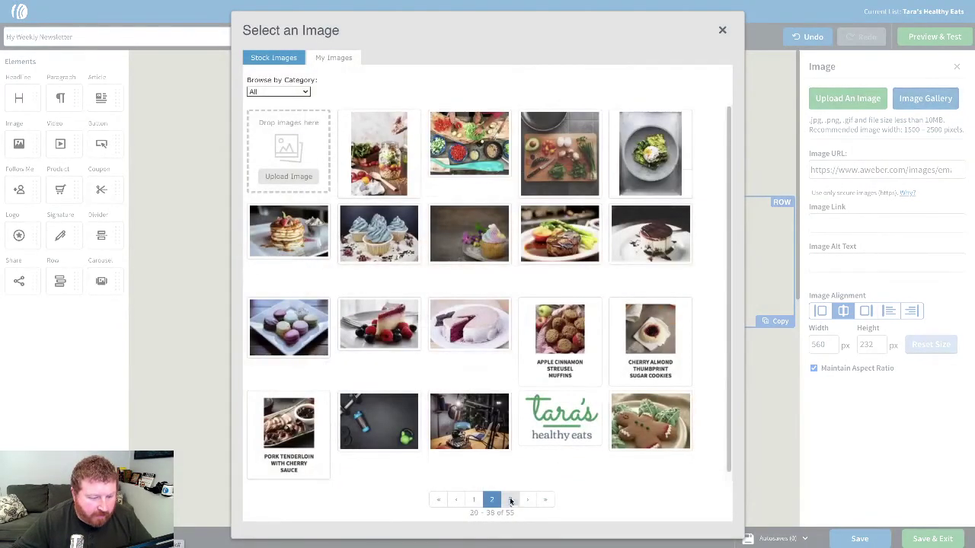
pyautogui.click(277, 237)
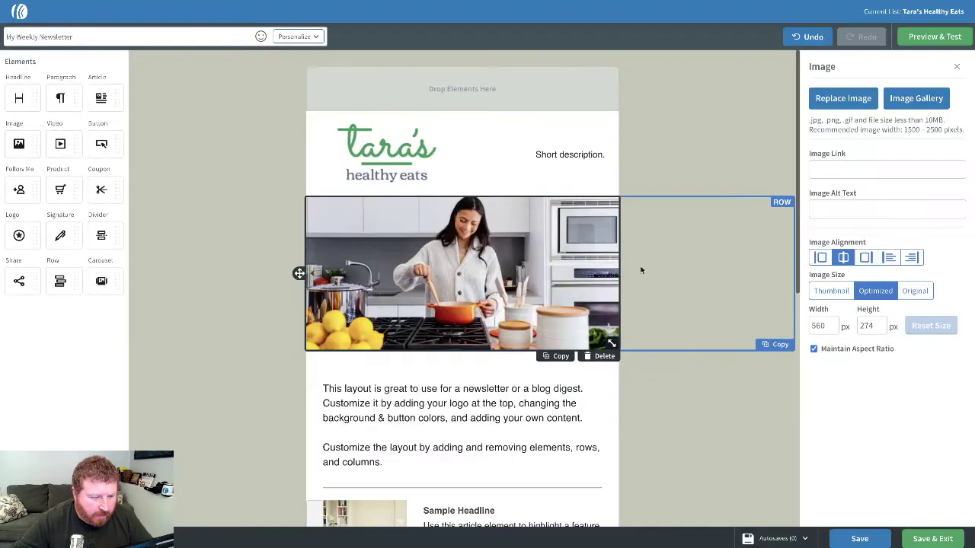
# Step: Replace the first intro paragraph below the banner with "Here's my content for my newseltter."
pyautogui.scroll(-2, 729, 270)
pyautogui.click(727, 271)
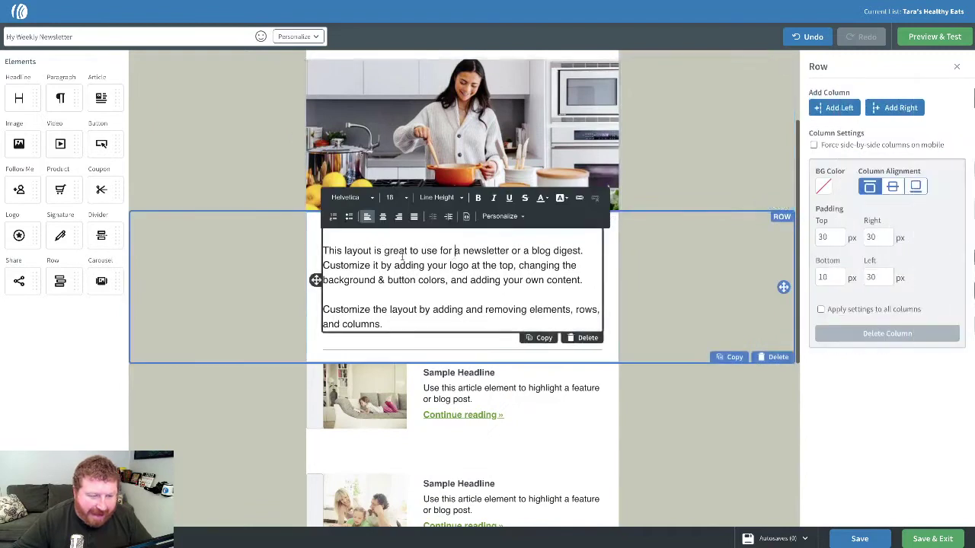
pyautogui.moveTo(323, 250); pyautogui.dragTo(593, 281)
pyautogui.write("Here's my ")
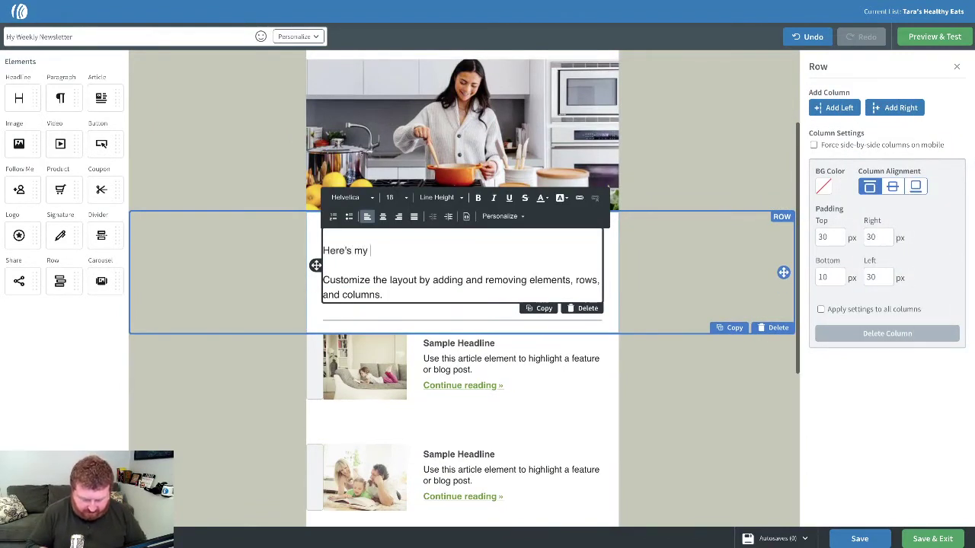
pyautogui.write('content for my ne')
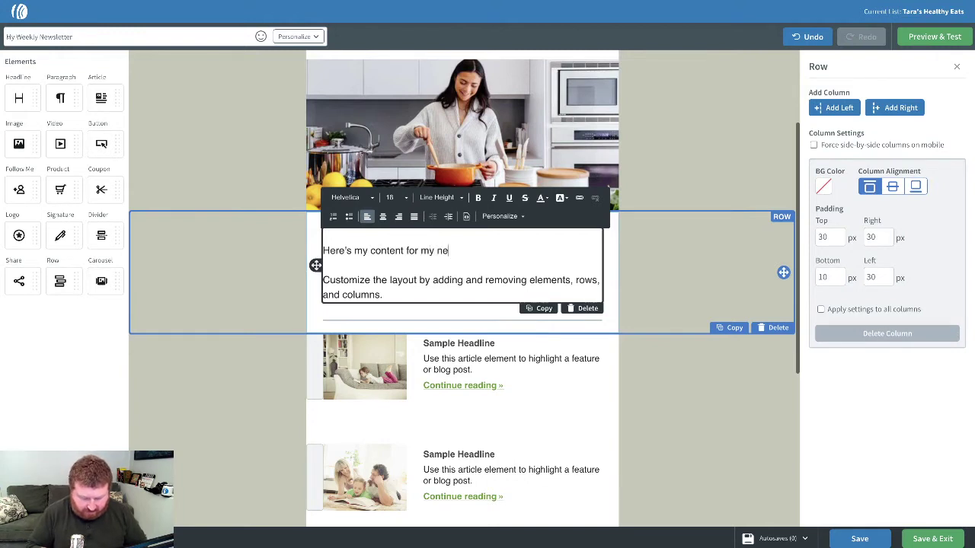
pyautogui.write('wseltter.')
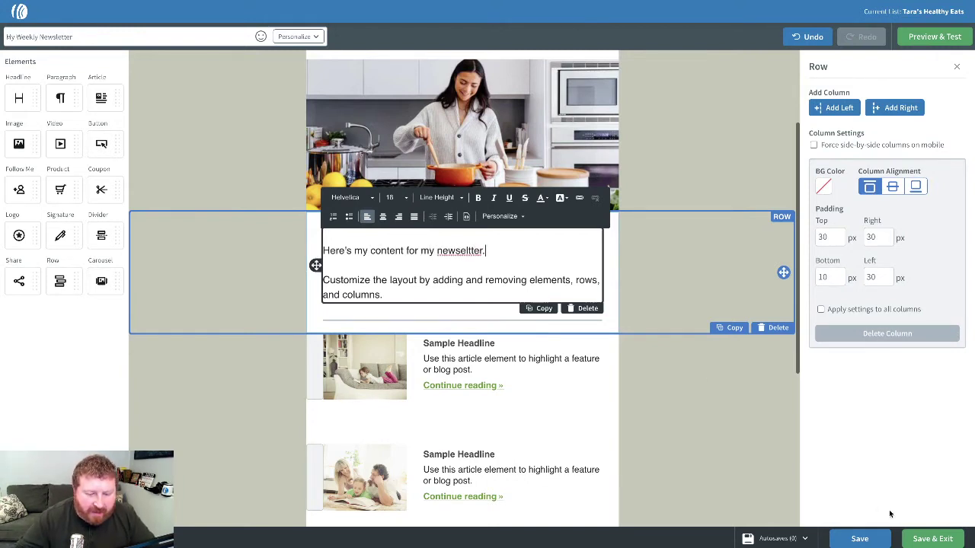
# Step: Save and exit the message, and open the broadcast settings for the My Weekly Newsletter draft
pyautogui.click(931, 537)
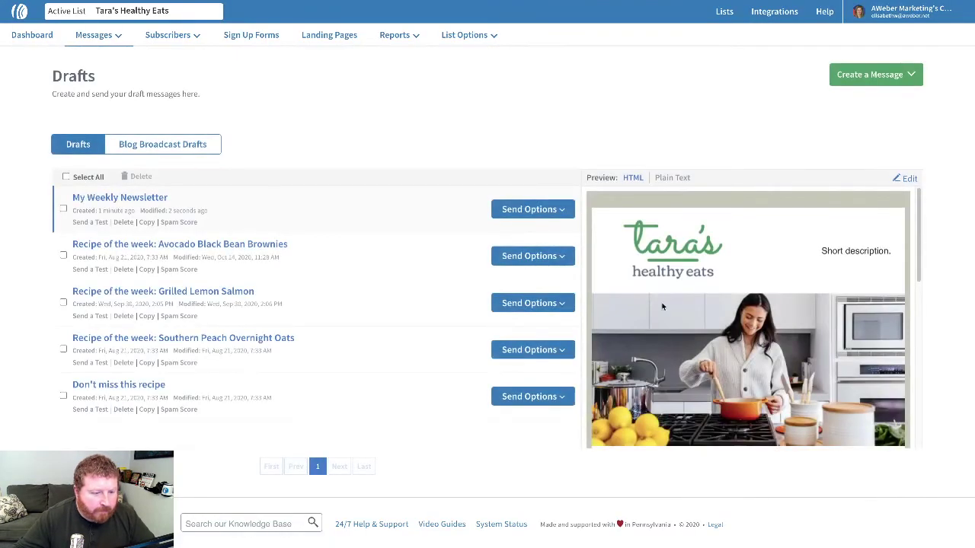
pyautogui.click(561, 213)
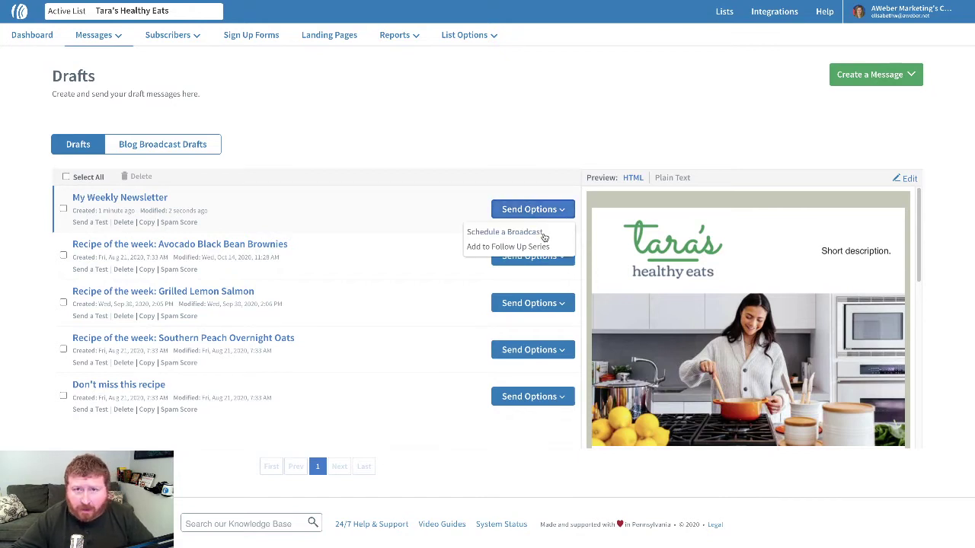
pyautogui.click(543, 234)
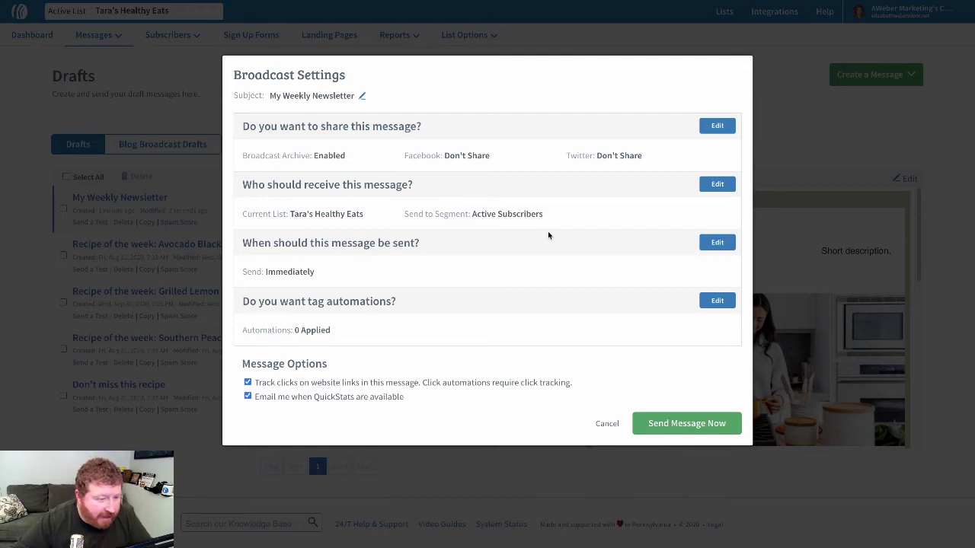
# Step: Schedule the broadcast for Friday, November 20, 2020 at 12:00 pm in the (GMT -5:00) Eastern Time zone
pyautogui.click(719, 243)
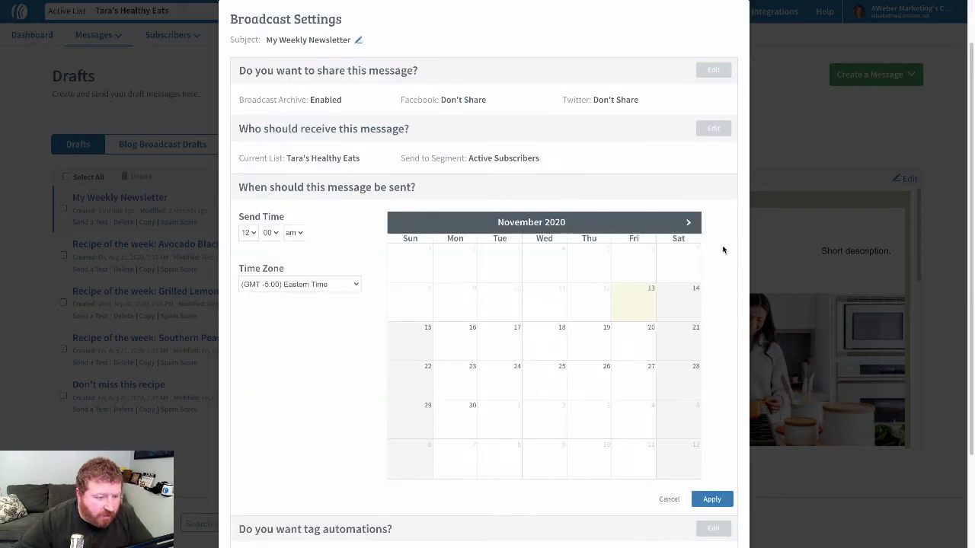
pyautogui.scroll(-1, 685, 297)
pyautogui.click(644, 263)
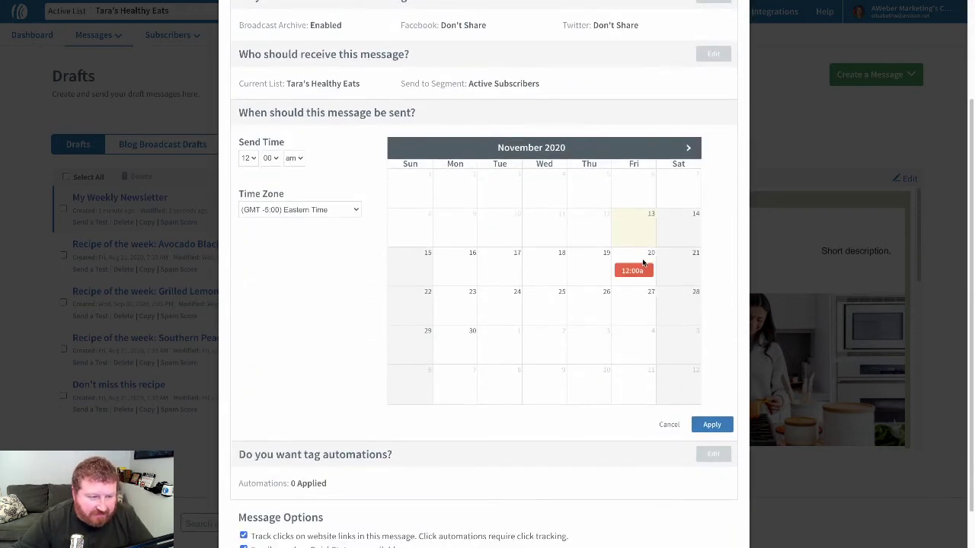
pyautogui.click(294, 159)
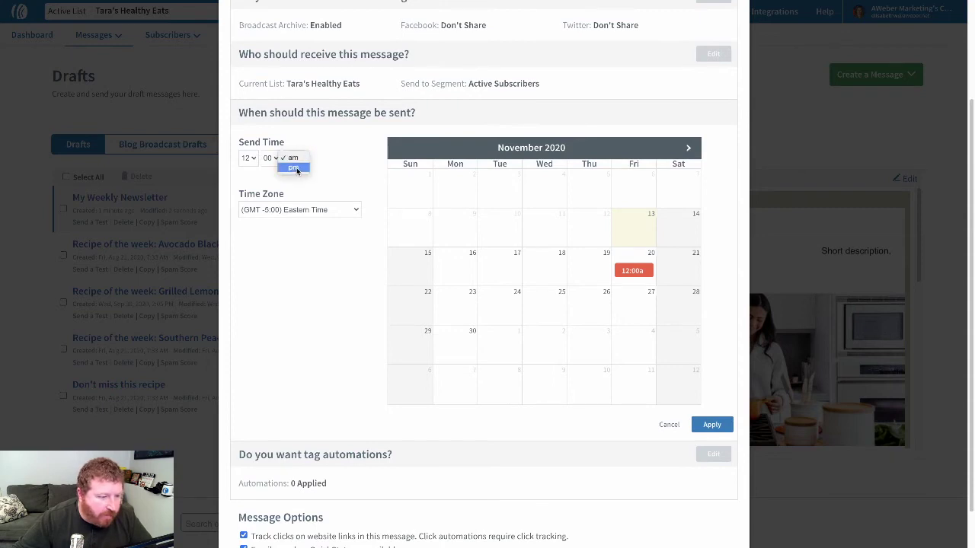
pyautogui.click(296, 167)
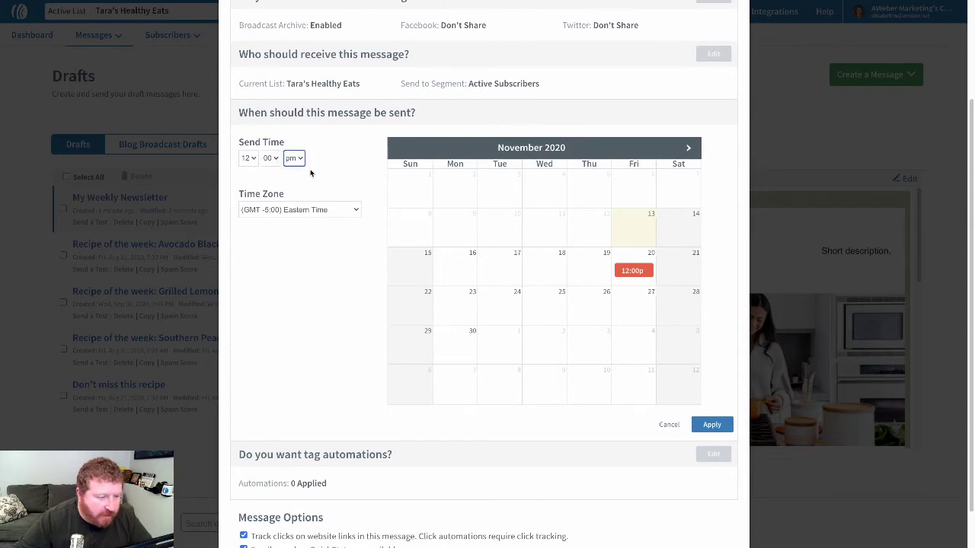
pyautogui.click(354, 210)
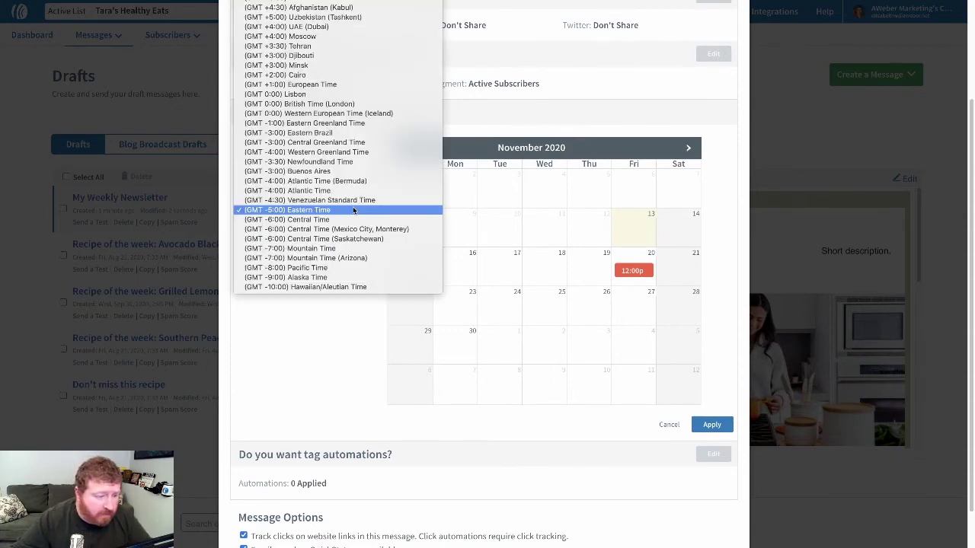
pyautogui.click(353, 210)
pyautogui.click(712, 425)
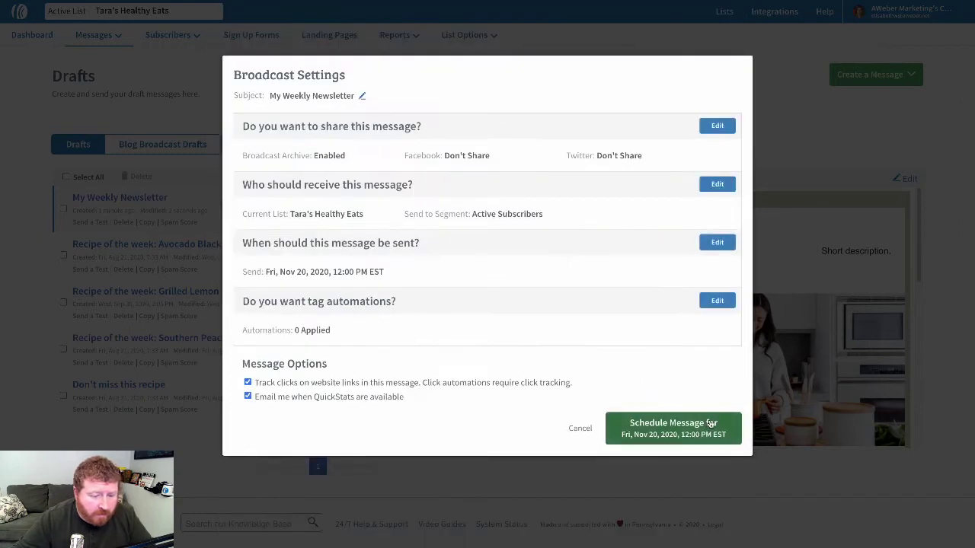
pyautogui.click(687, 433)
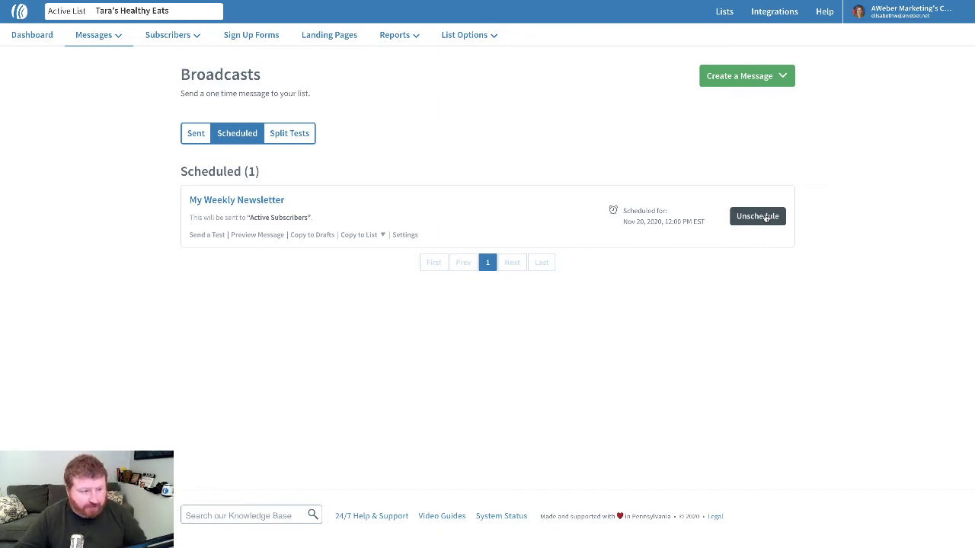
pyautogui.click(758, 216)
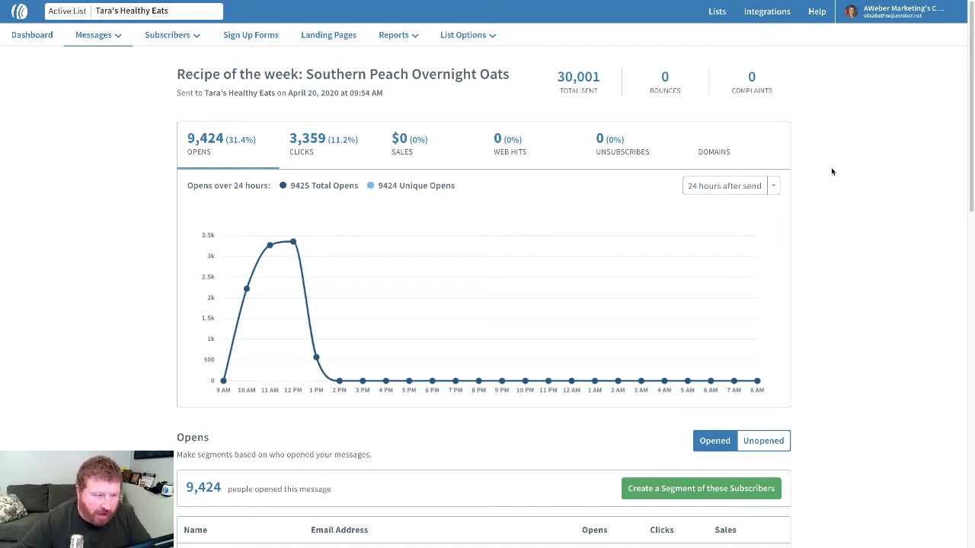
# Step: Review which subscribers opened and which did not open the Southern Peach Overnight Oats broadcast, ending on those who opened it
pyautogui.scroll(-1, 832, 171)
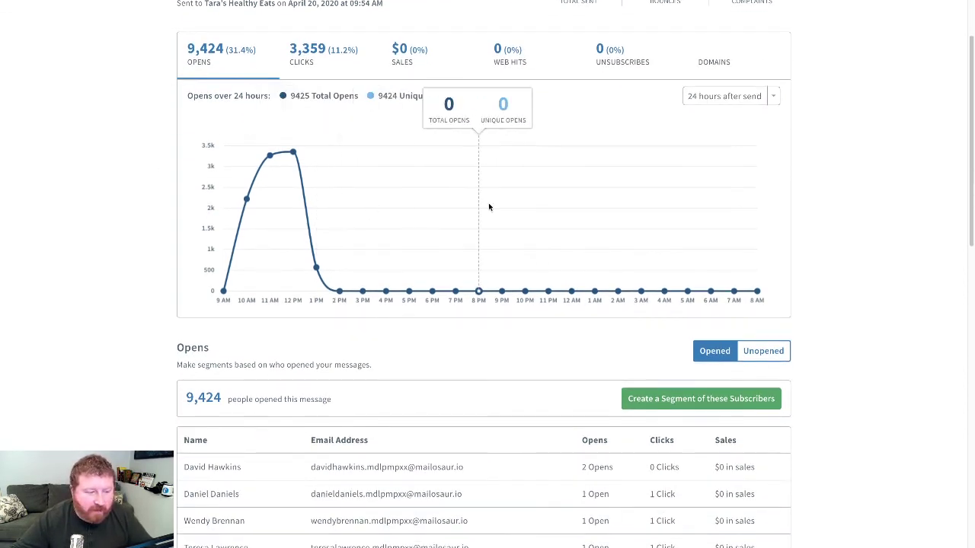
pyautogui.scroll(-1, 488, 204)
pyautogui.scroll(-2, 489, 203)
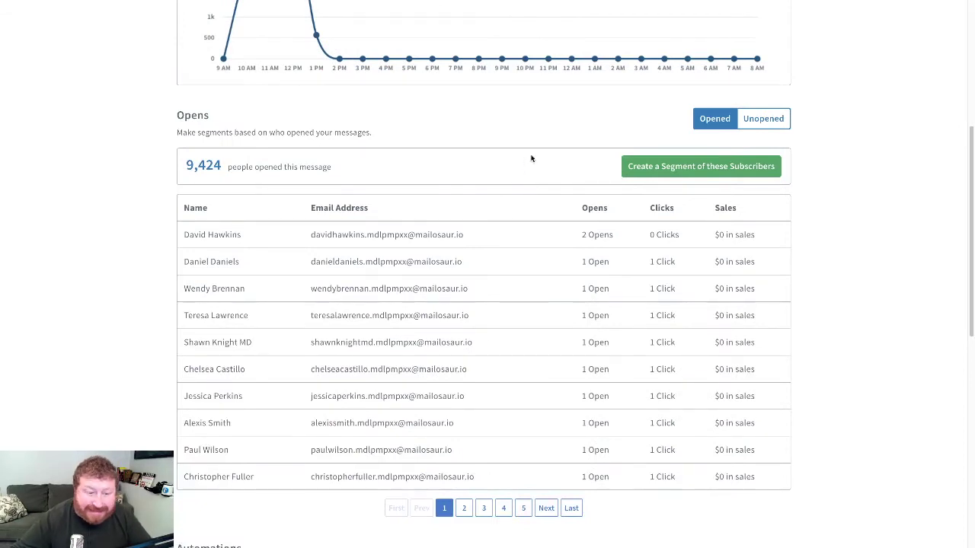
pyautogui.click(762, 119)
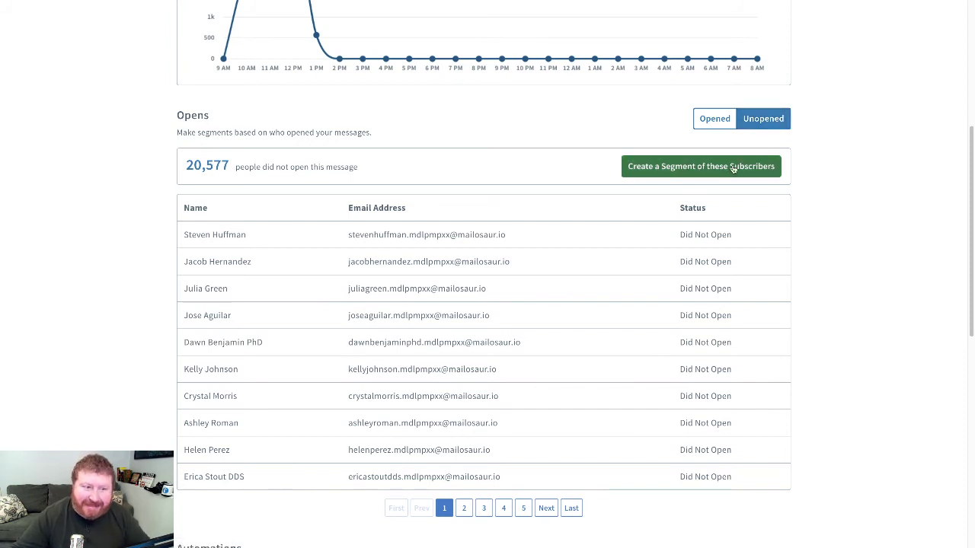
pyautogui.click(717, 122)
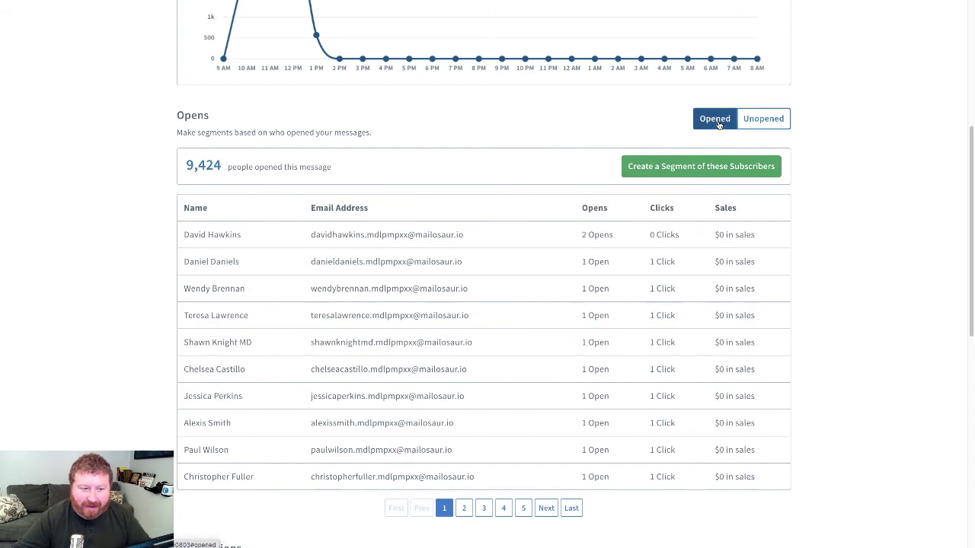
# Step: Examine the click statistics of the Southern Peach Overnight Oats broadcast, including the clicked link in the message
pyautogui.scroll(4, 422, 150)
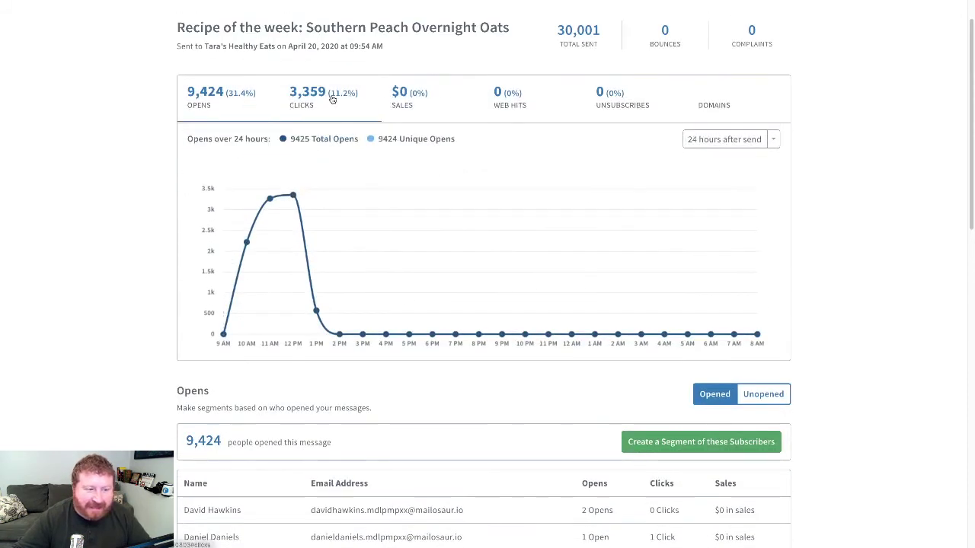
pyautogui.click(331, 99)
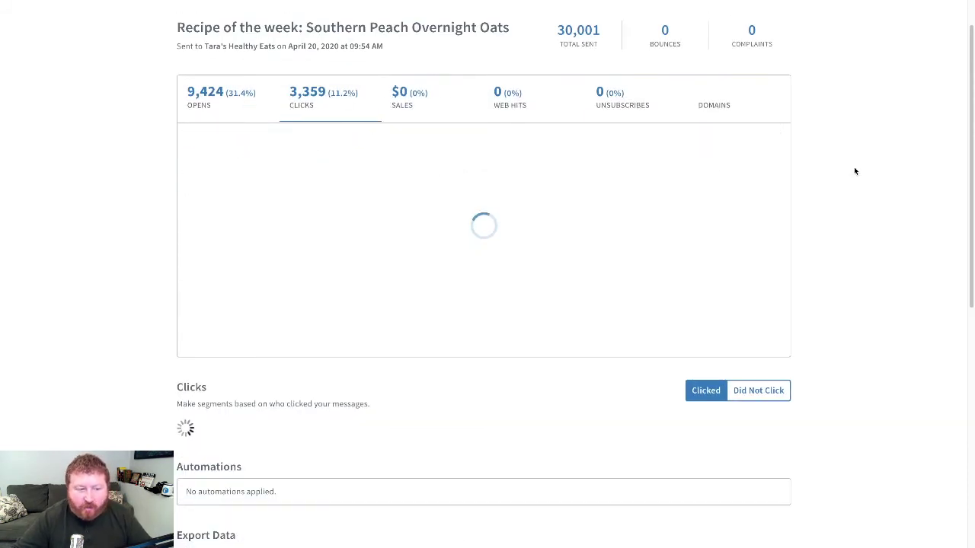
pyautogui.scroll(-3, 855, 171)
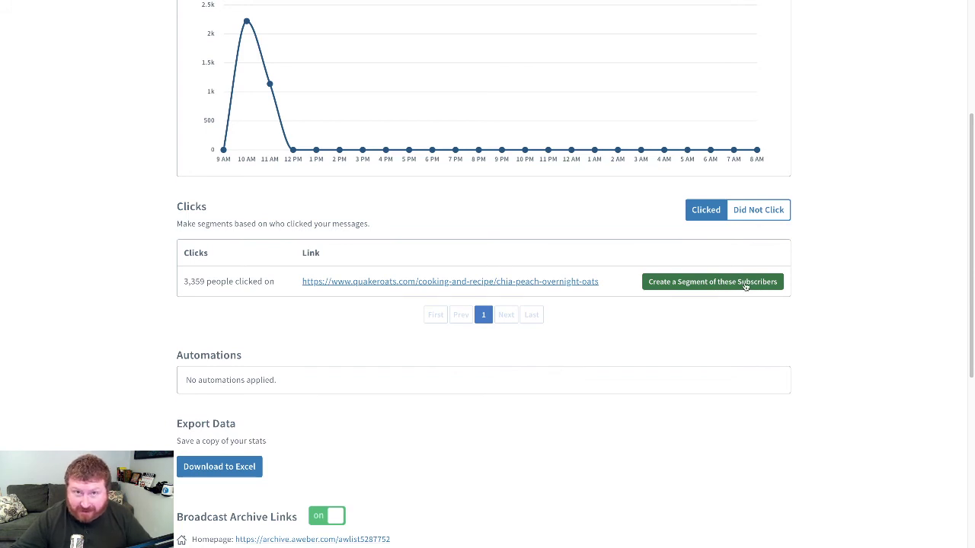
pyautogui.scroll(2, 807, 307)
pyautogui.scroll(1, 809, 310)
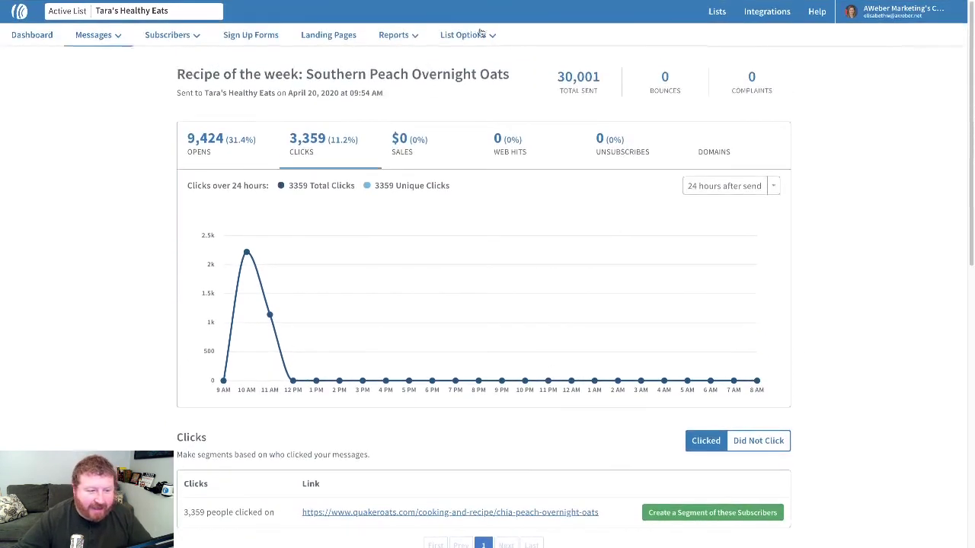